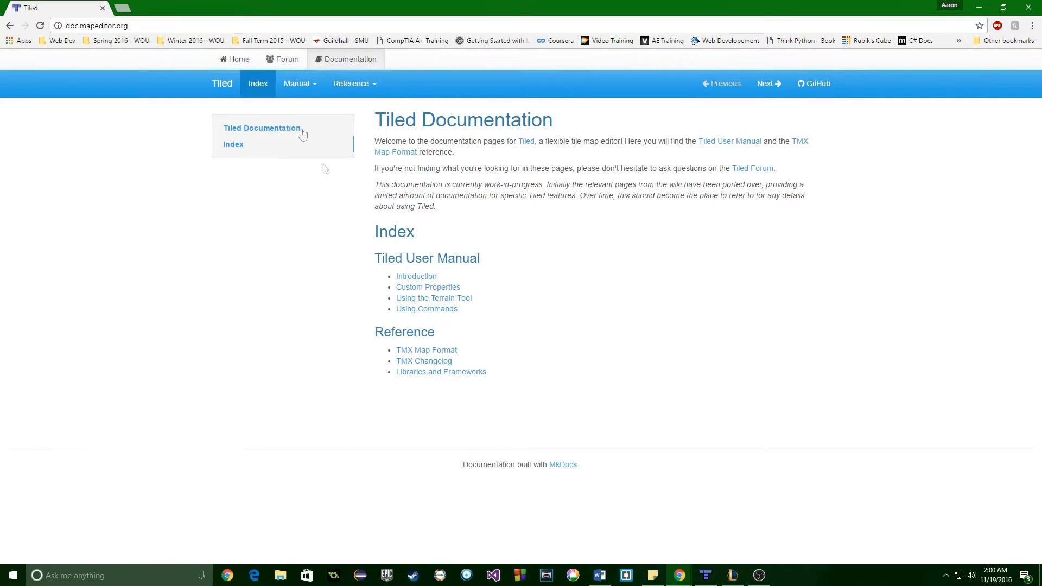
Switch to Tiled and bring up the Demo.tmx map to view the finished example.
left_click(705, 580)
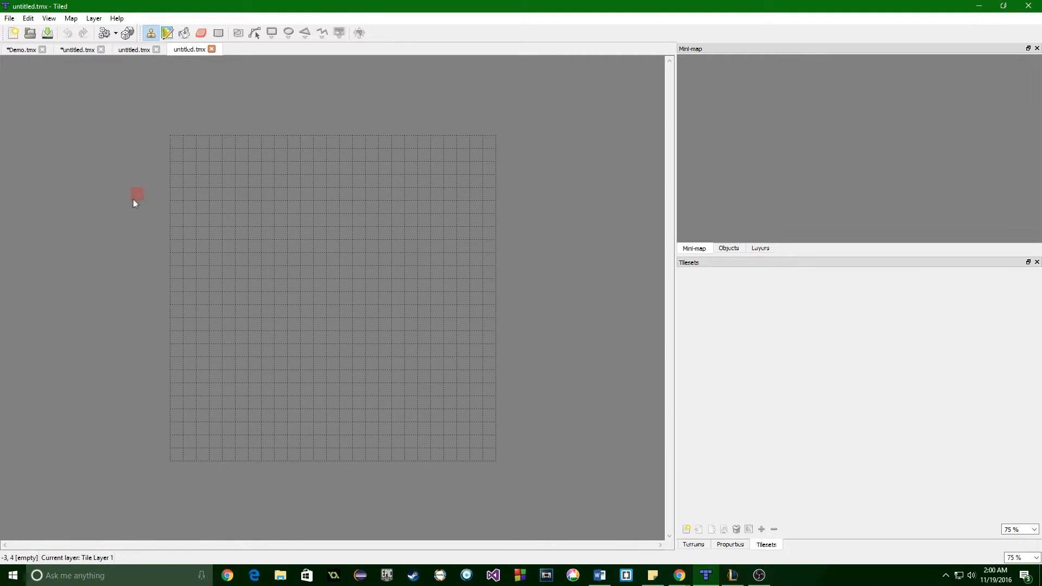
left_click(17, 52)
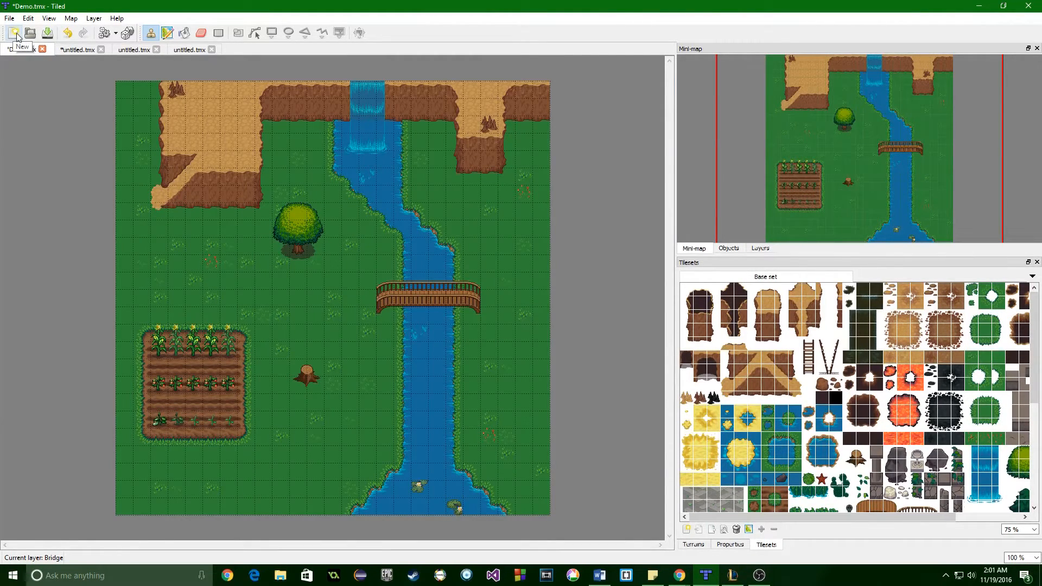
Create a new orthogonal map of 25 x 25 tiles with a tile size of 32 x 32 px.
left_click(9, 18)
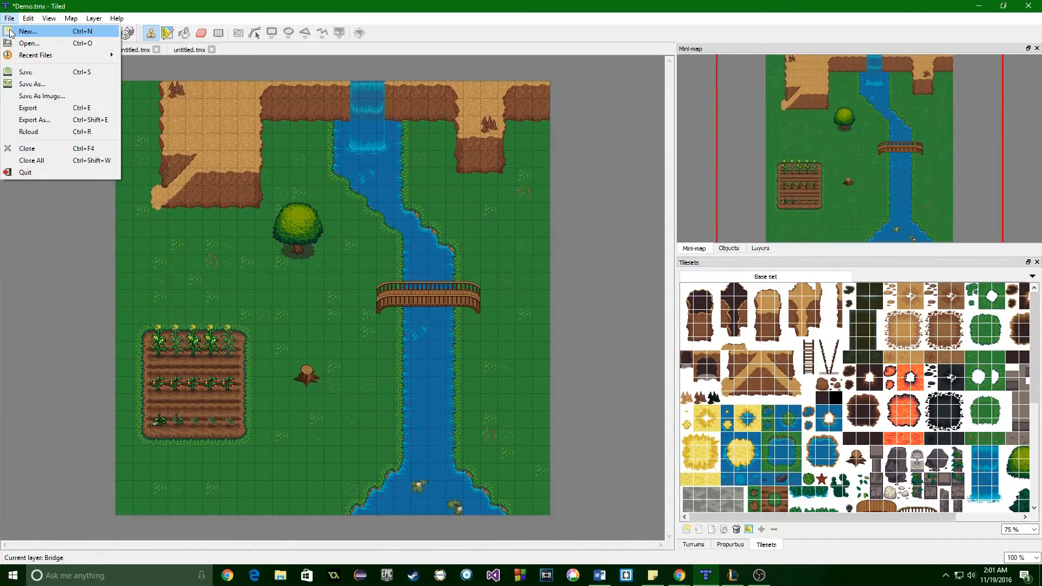
left_click(26, 32)
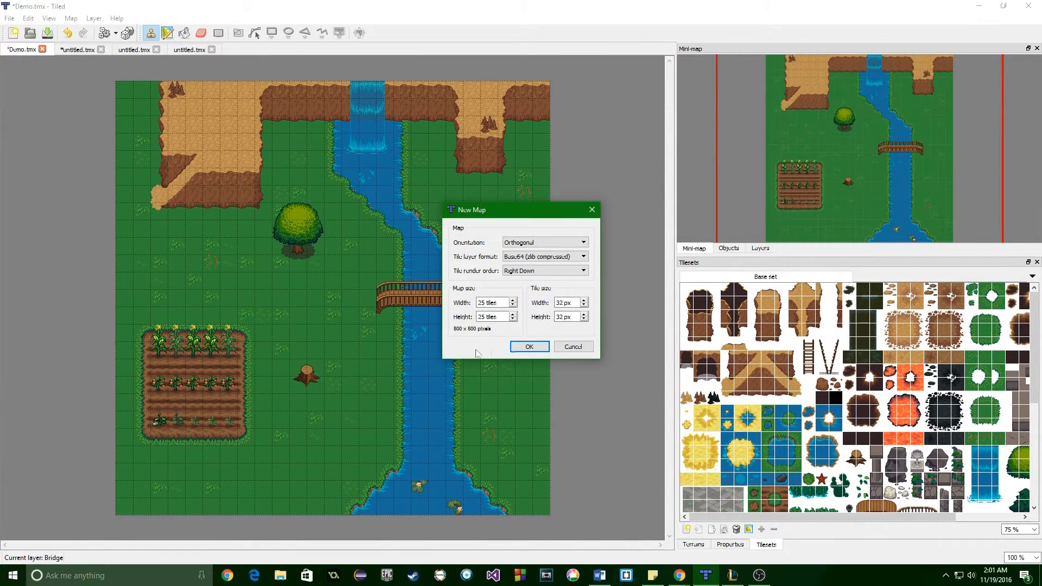
left_click_drag(519, 210, 528, 179)
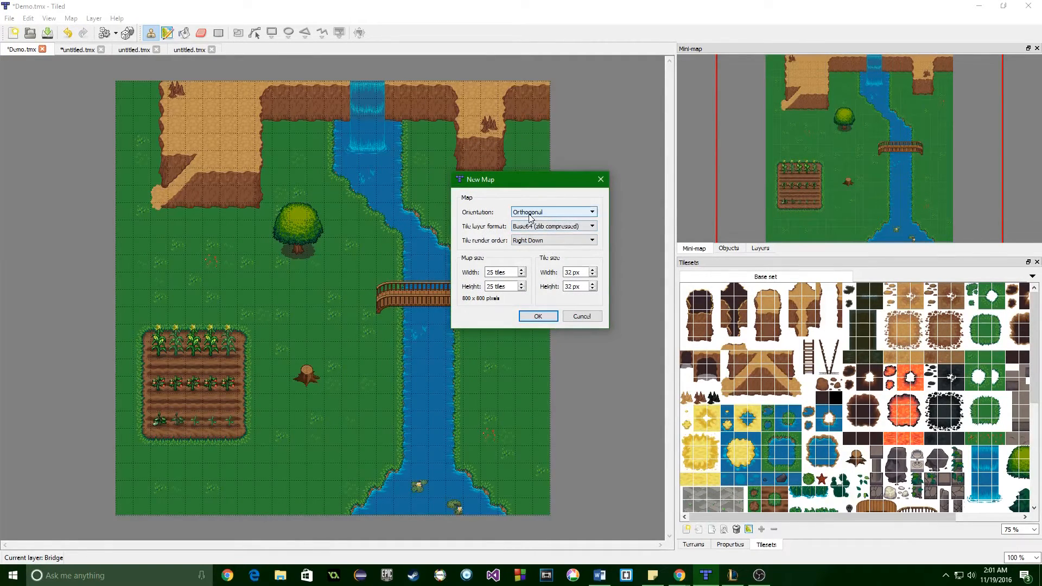
left_click(593, 212)
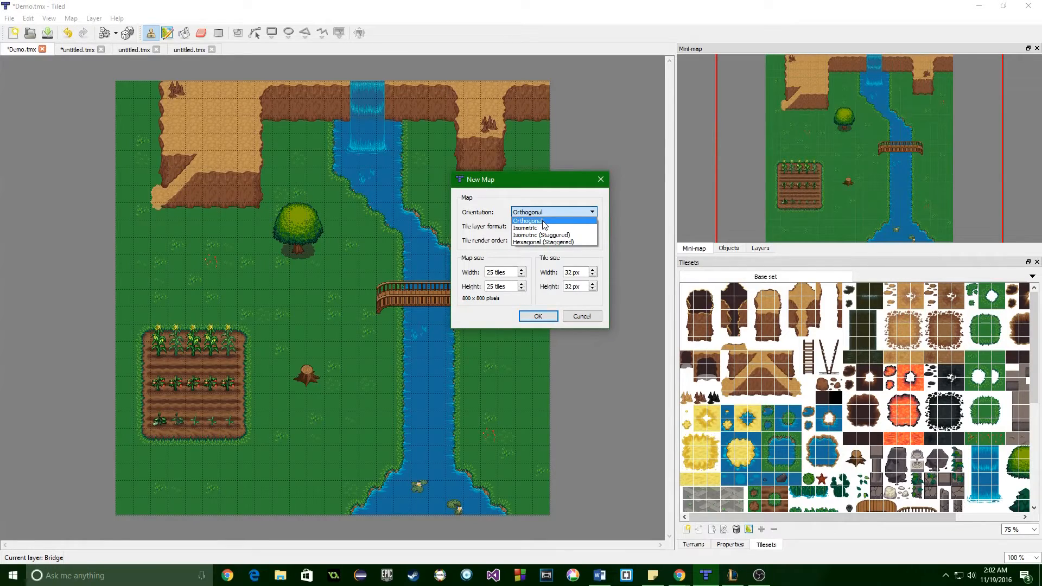
left_click(543, 221)
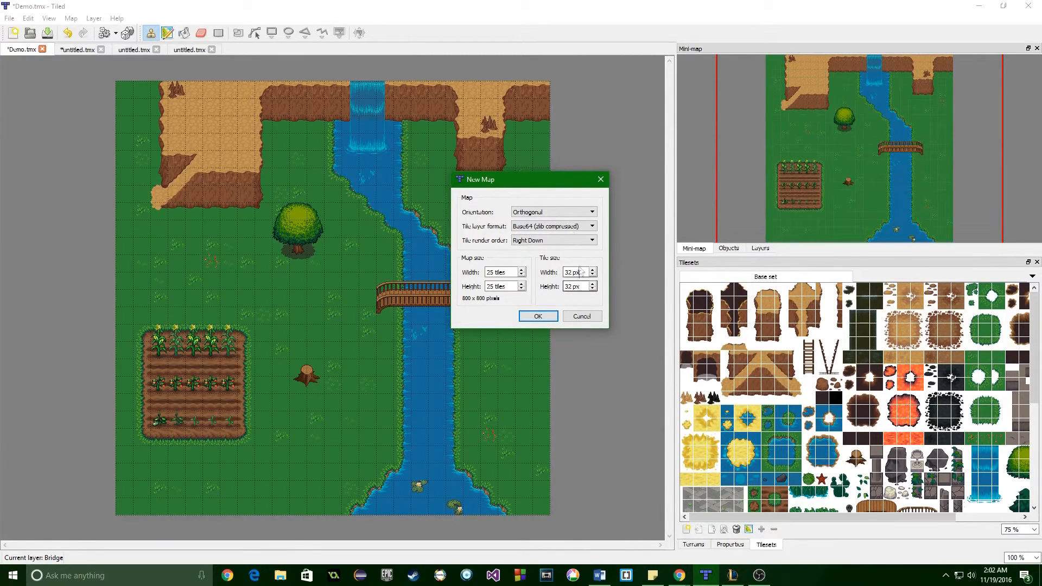
left_click(539, 316)
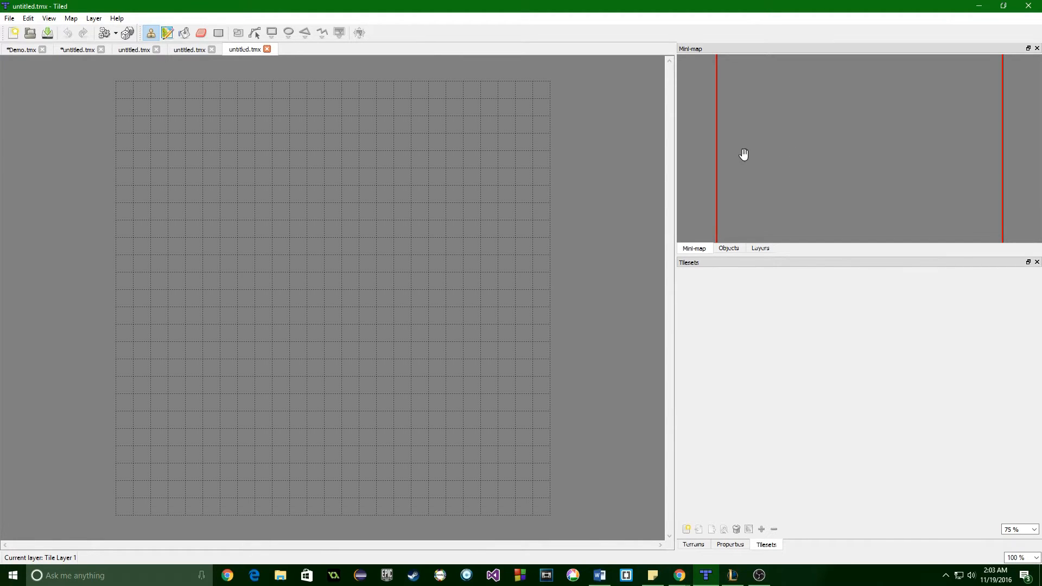
Examine the empty map grid at several zoom levels and in different areas using the mini-map.
scroll(841, 181, "up", 2)
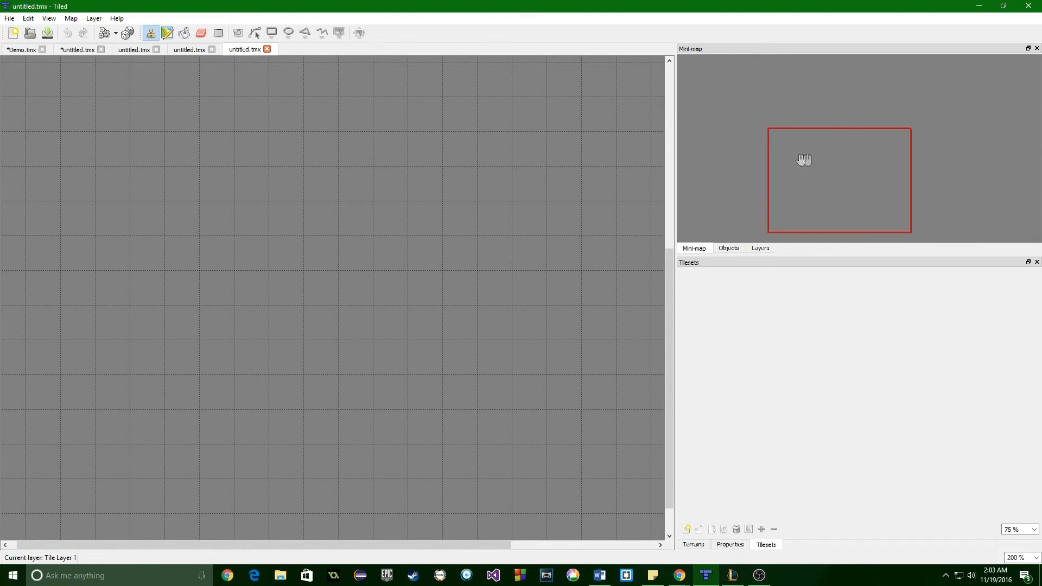
left_click_drag(846, 158, 752, 179)
left_click_drag(821, 170, 902, 145)
scroll(863, 137, "down", 3)
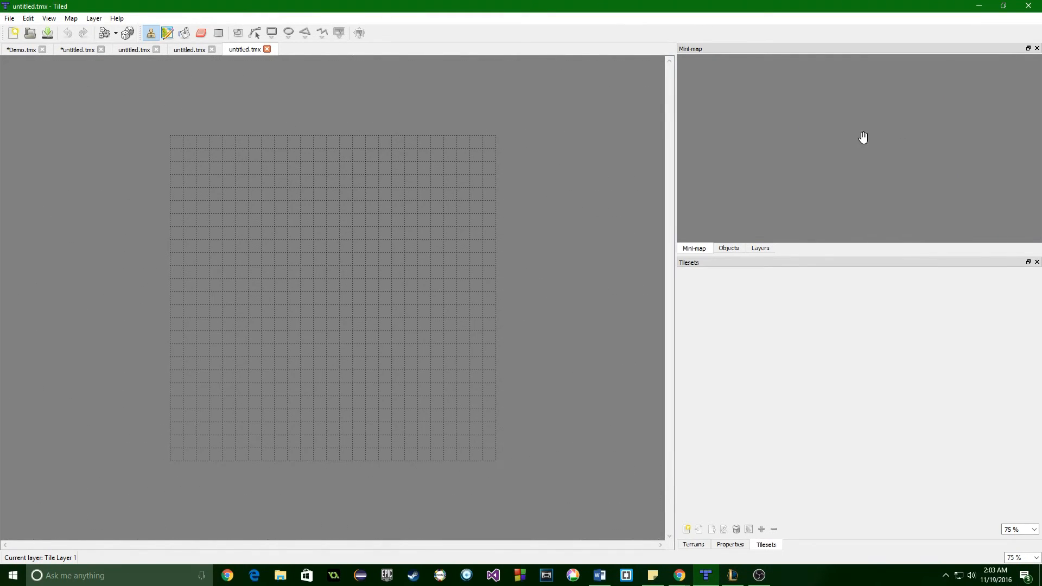
scroll(864, 137, "down", 2)
scroll(862, 138, "down", 1)
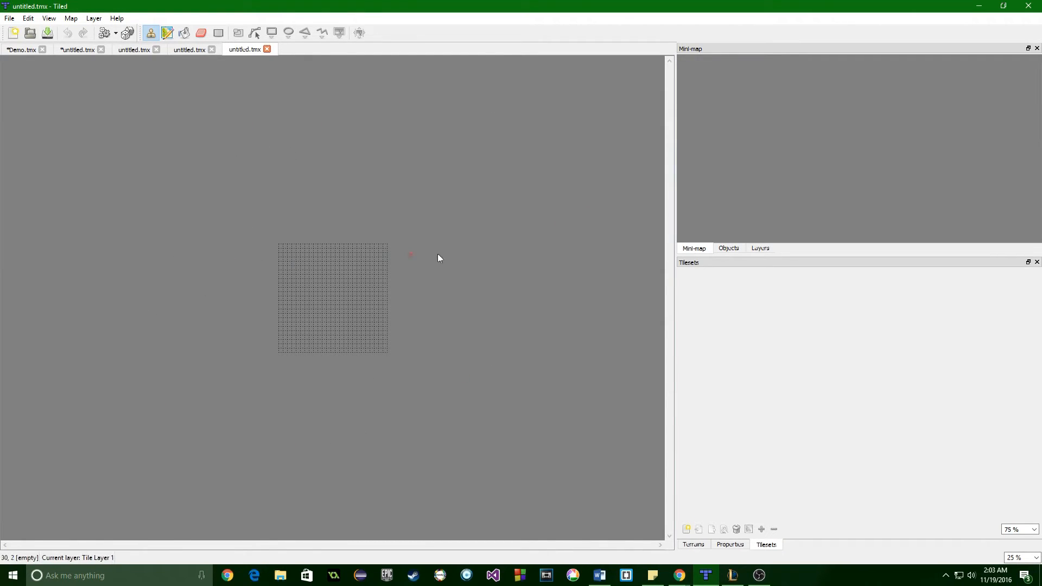
scroll(825, 152, "up", 1)
scroll(826, 154, "up", 1)
Review the new map's objects, layers, properties including its orientation setting, terrains and tilesets.
left_click(733, 250)
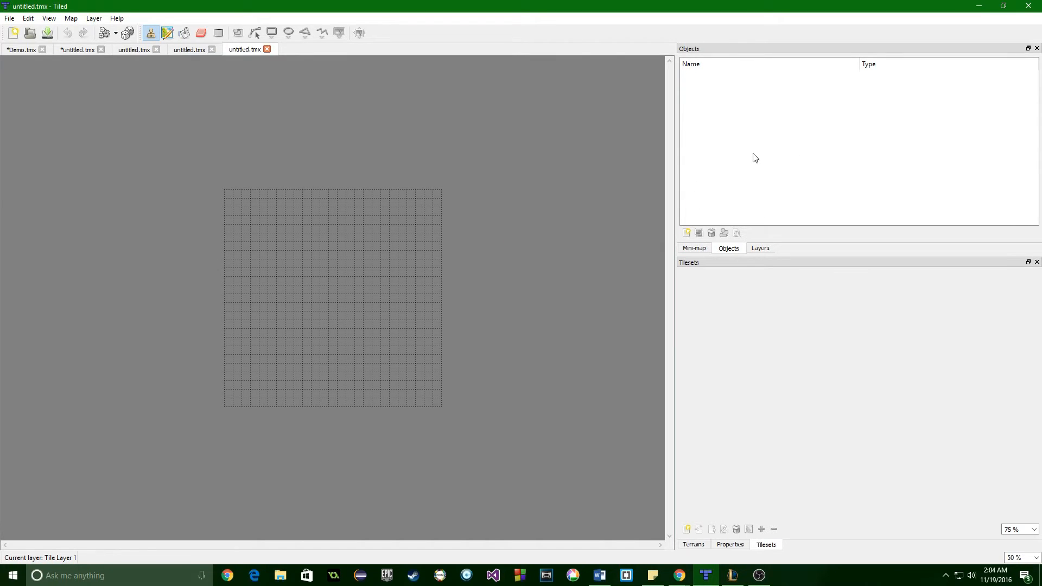
left_click(761, 249)
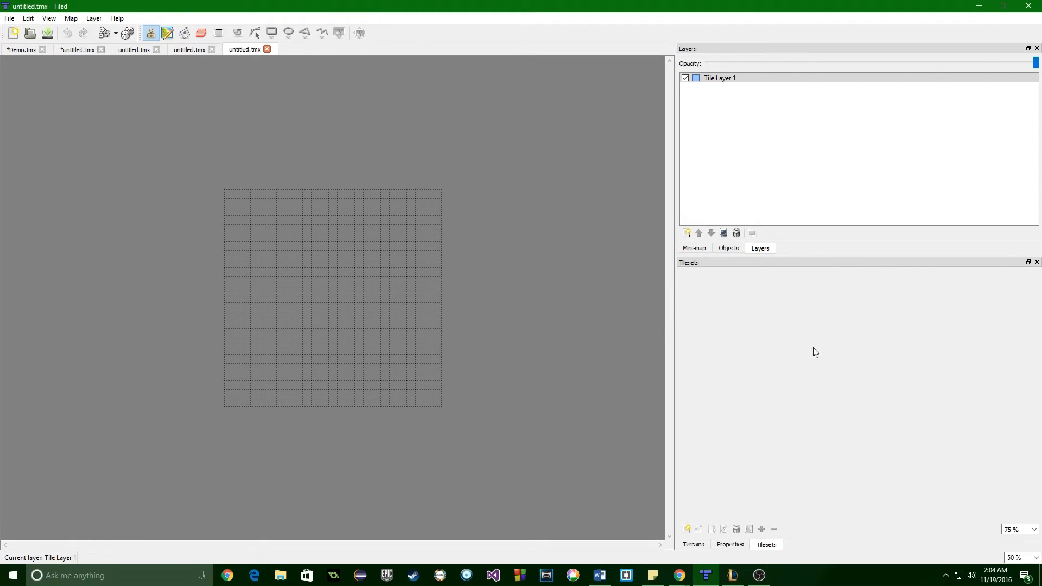
left_click(732, 546)
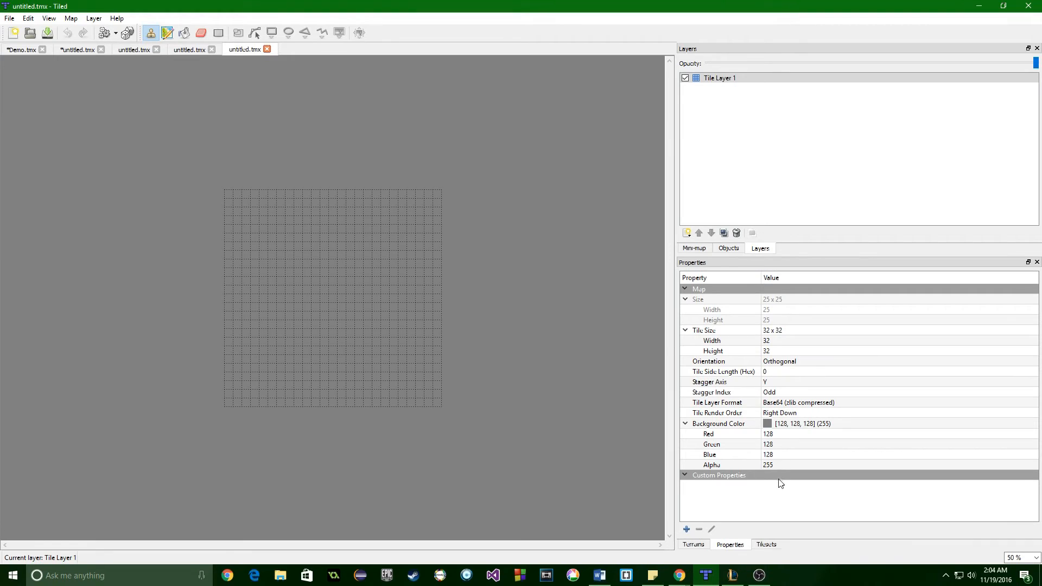
left_click(800, 362)
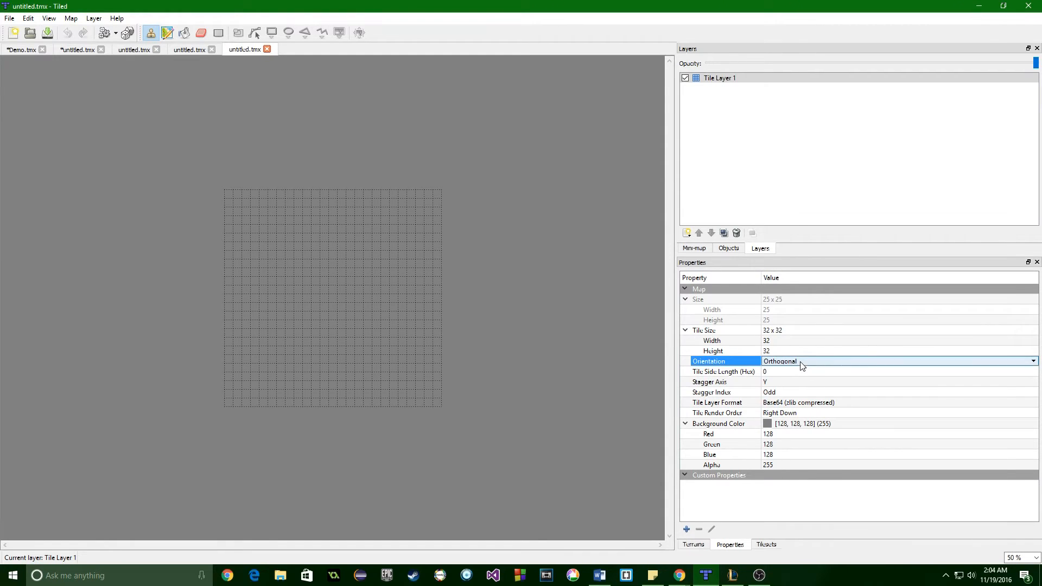
left_click(1034, 362)
left_click(1036, 363)
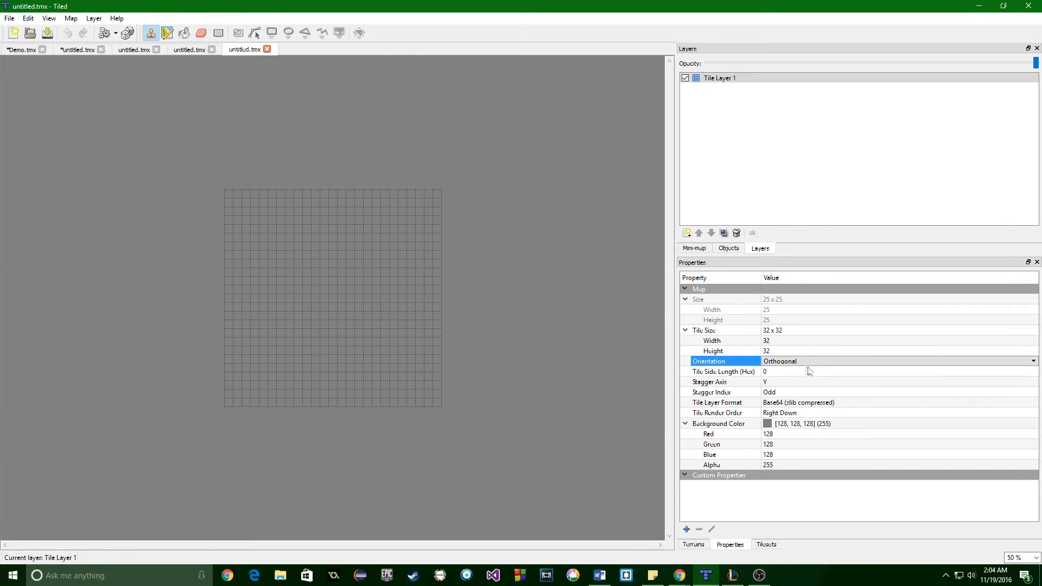
left_click(696, 545)
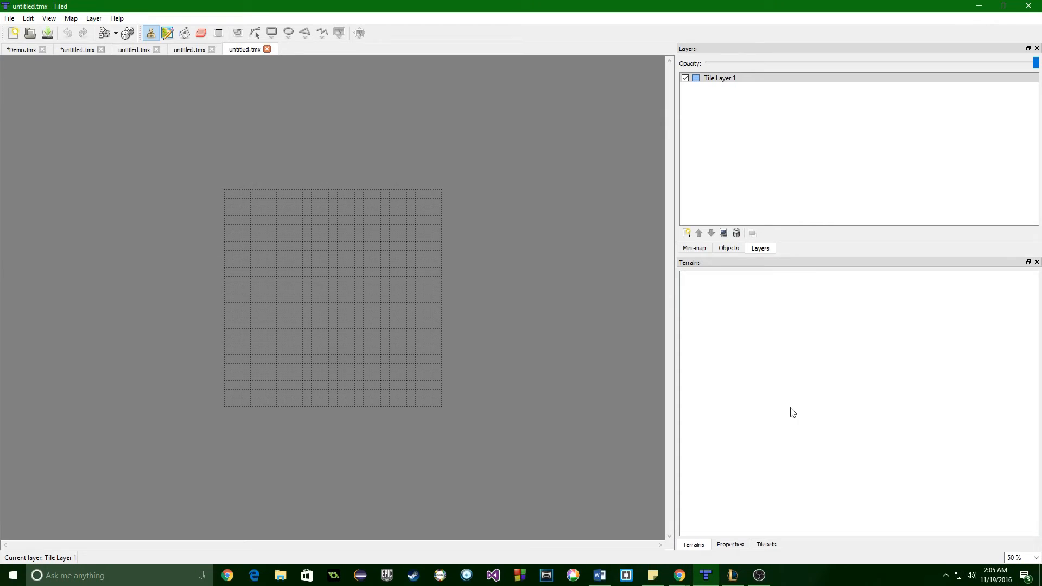
left_click(765, 545)
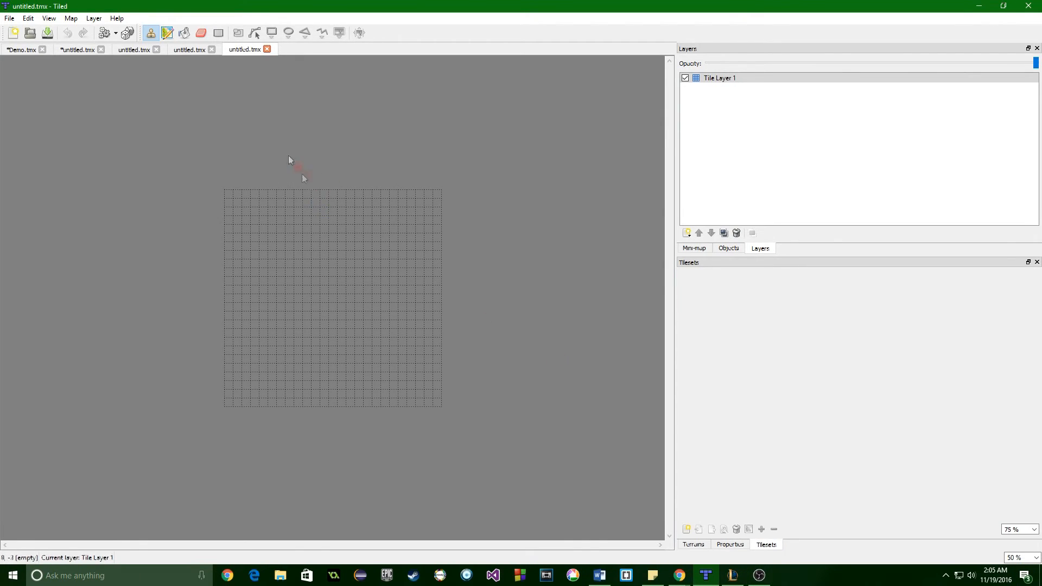
left_click(28, 19)
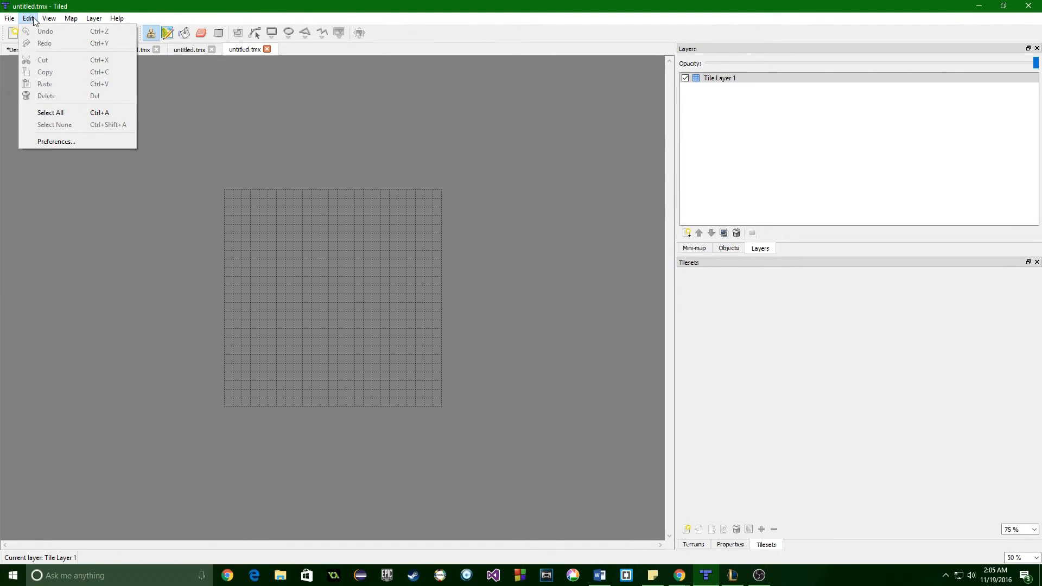
mouse_move(47, 19)
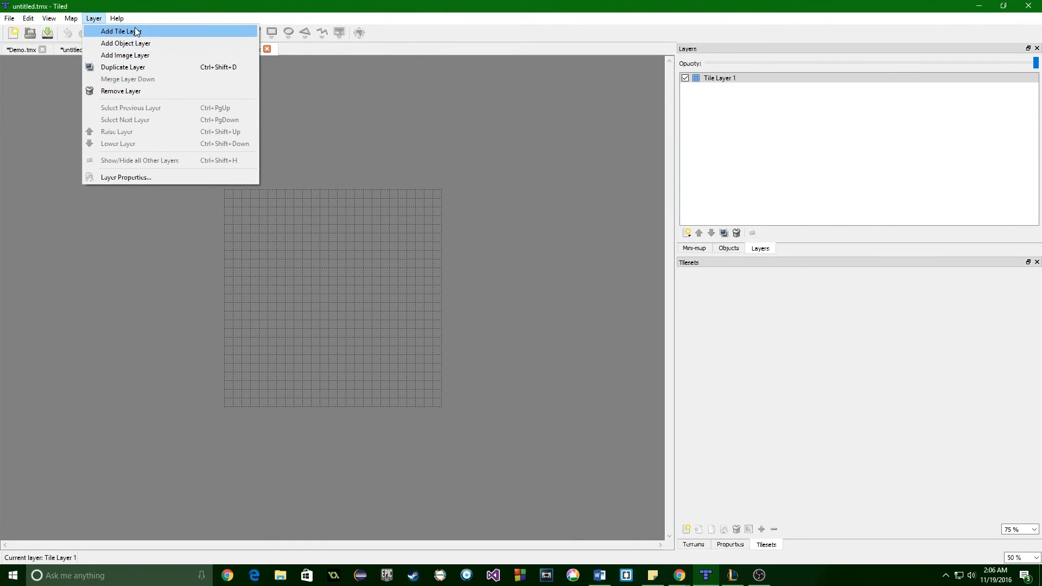
left_click(687, 236)
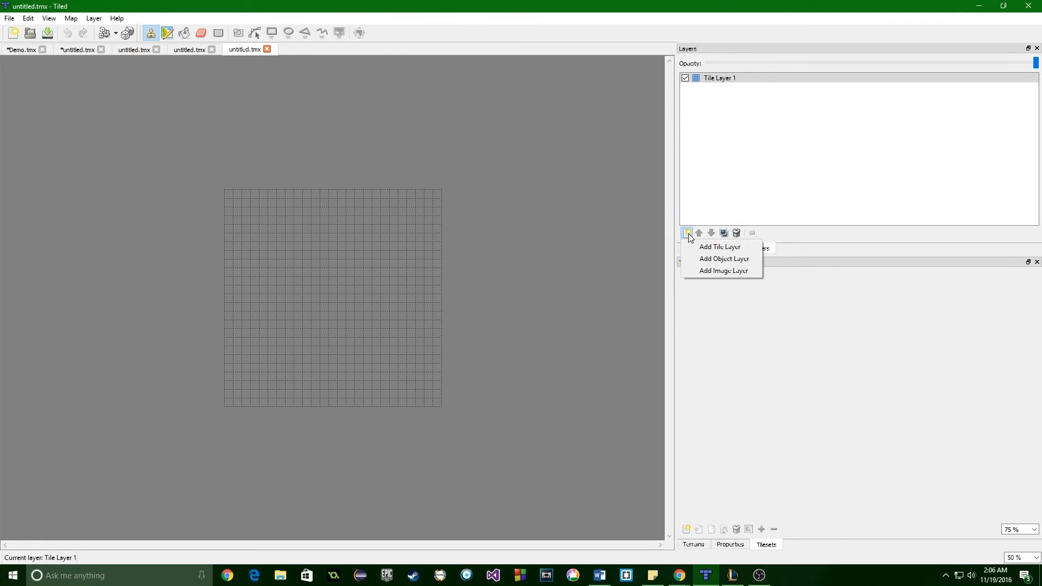
left_click(688, 234)
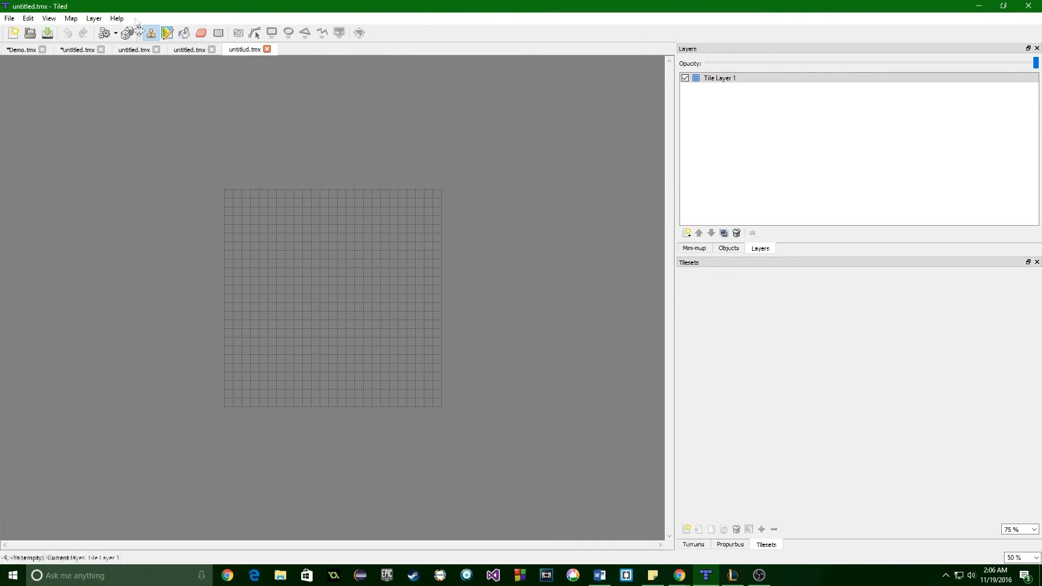
left_click(118, 18)
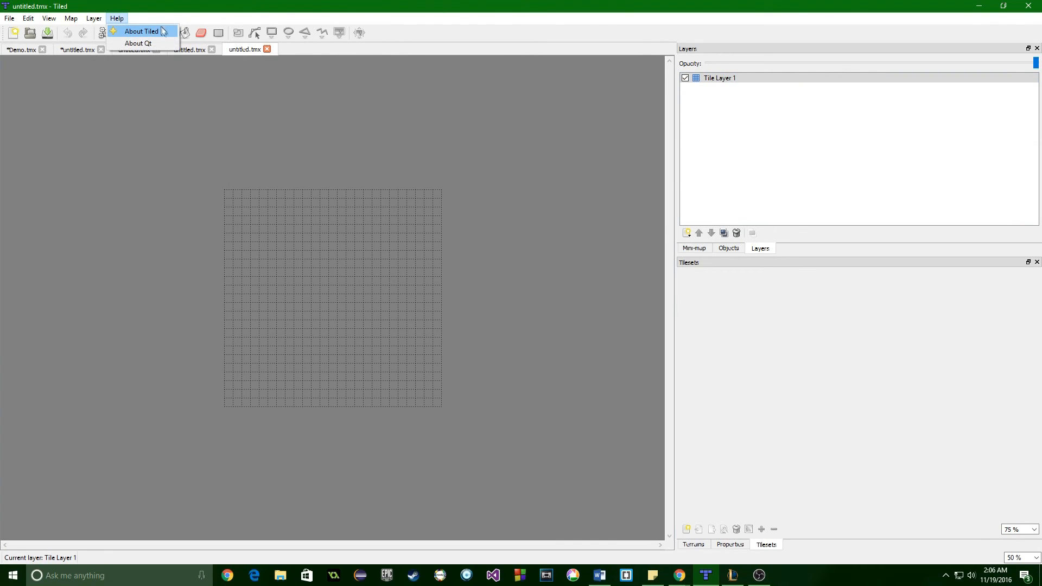
left_click(118, 19)
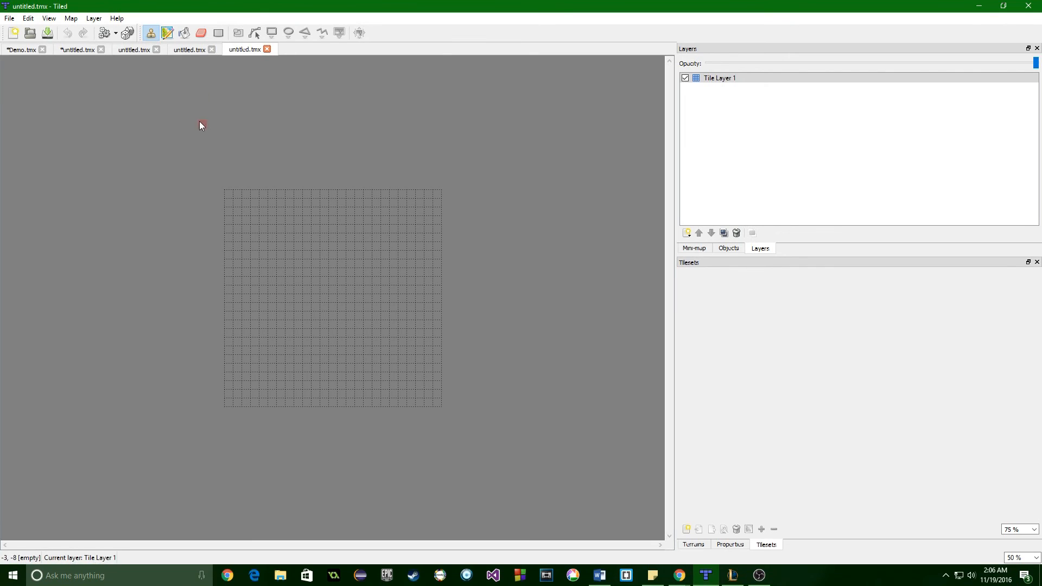
Try selecting the Terrain Brush, Bucket Fill Tool and Eraser in turn, and return to the Stamp Brush.
left_click(168, 34)
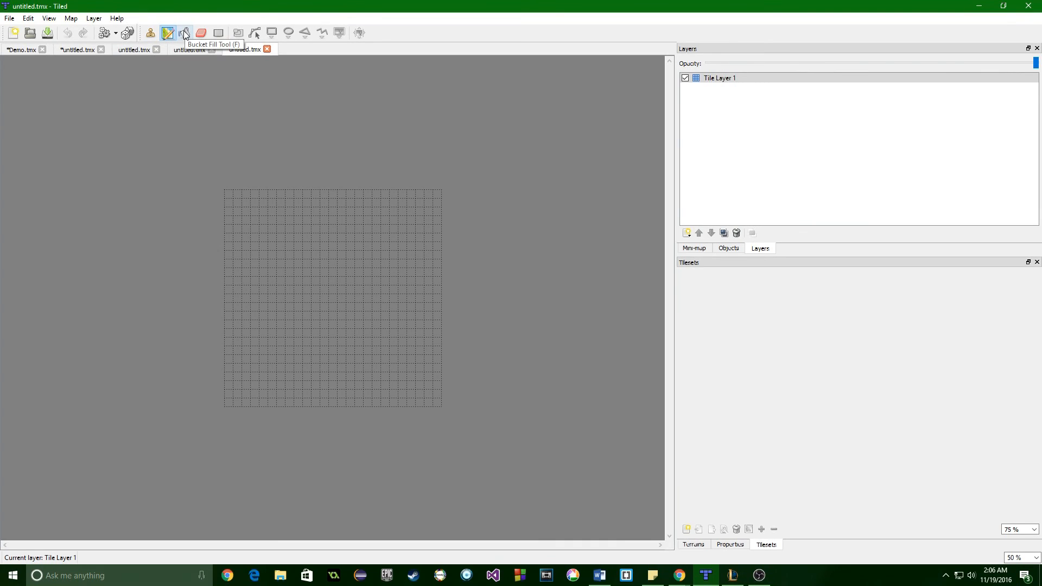
left_click(185, 35)
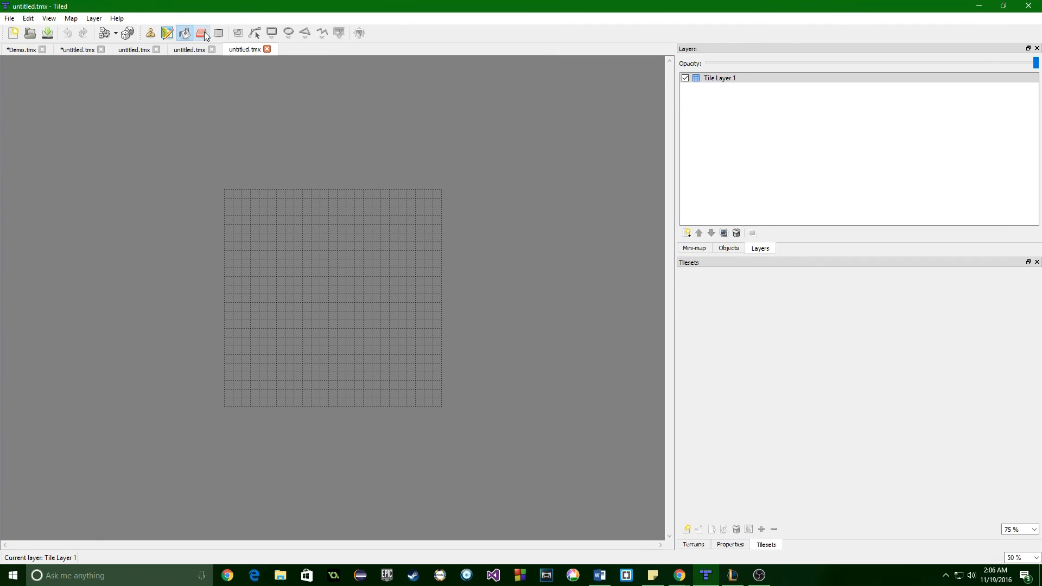
left_click(202, 35)
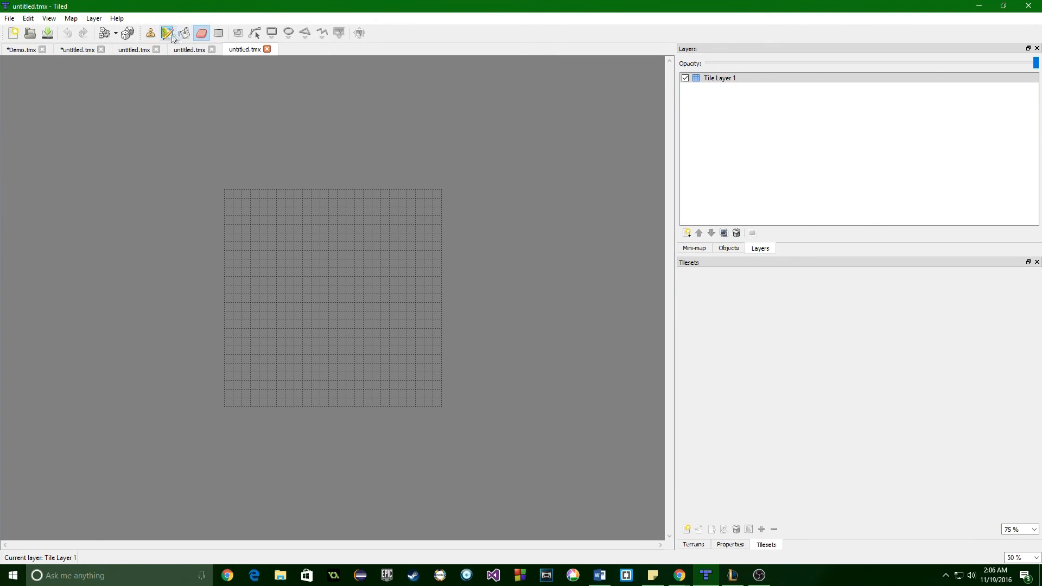
left_click(150, 34)
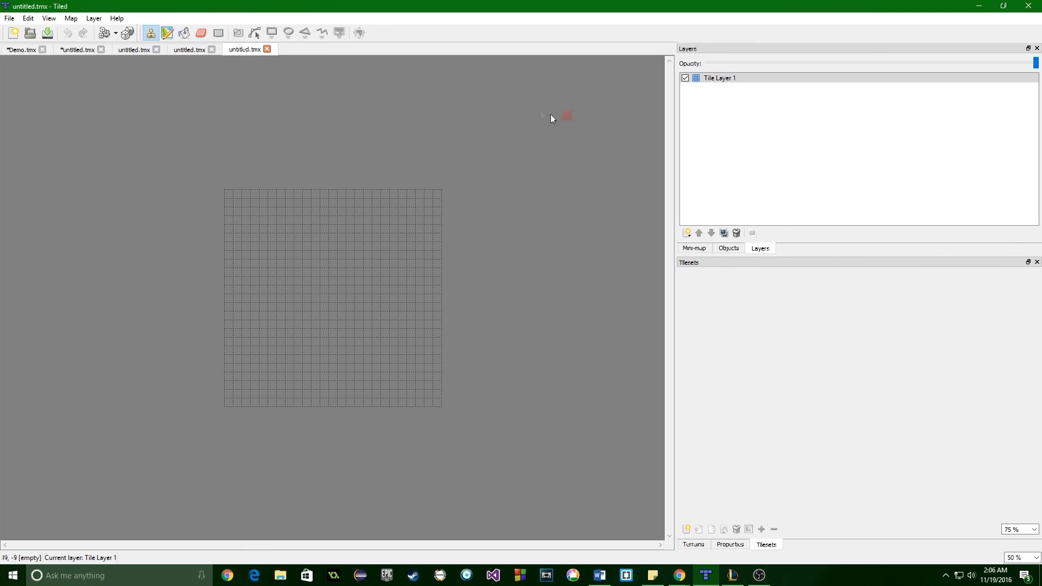
Look at the layers and tileset of the Demo.tmx map, and return to the new empty map.
left_click(21, 49)
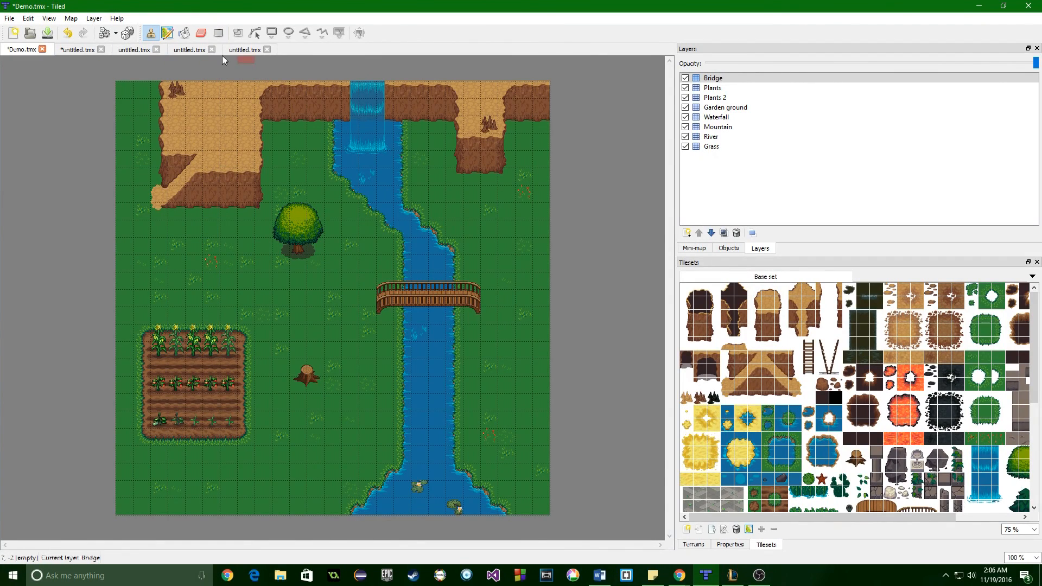
left_click(245, 50)
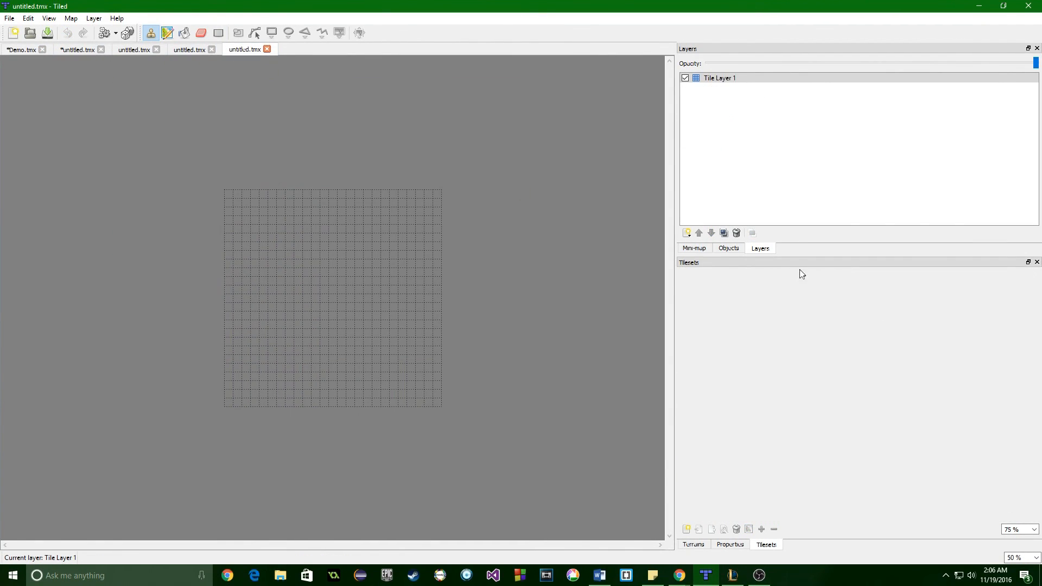